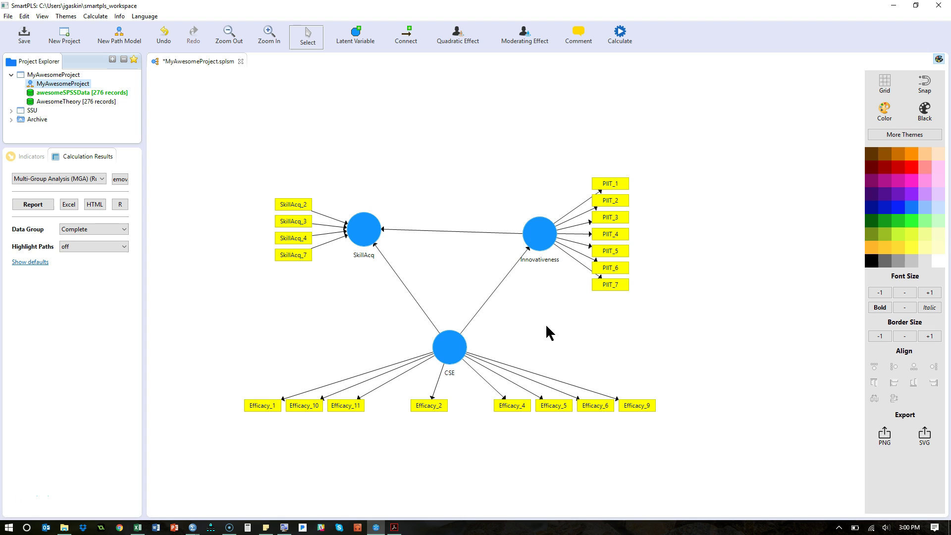
# - Delete the CSE → Innovativeness path, leaving CSE and Innovativeness both linked to SkillAcq
pyautogui.click(372, 240)
pyautogui.click(488, 256)
pyautogui.click(525, 253)
pyautogui.click(509, 272)
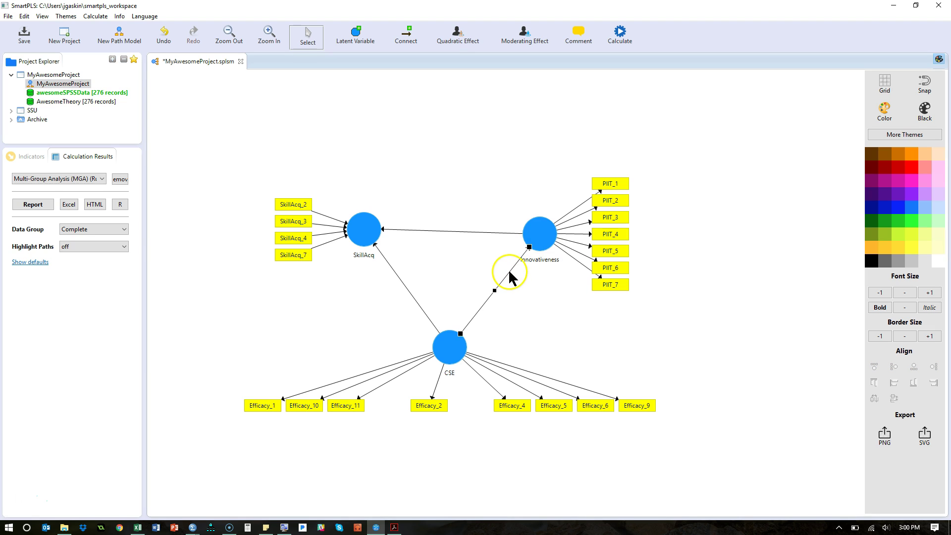
pyautogui.press('Delete')
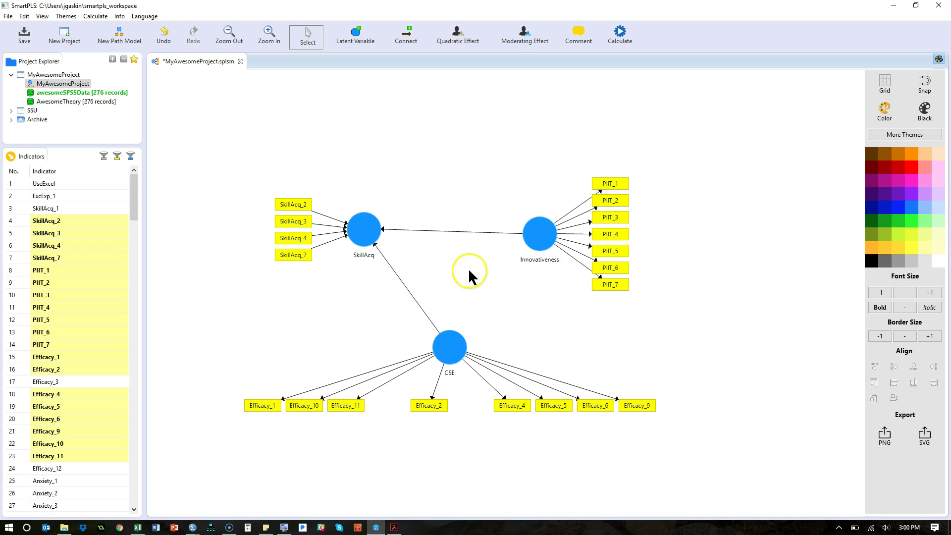
pyautogui.click(449, 344)
# - Add a moderating effect on SkillAcq with CSE as moderator and Innovativeness as independent variable
pyautogui.rightClick(370, 236)
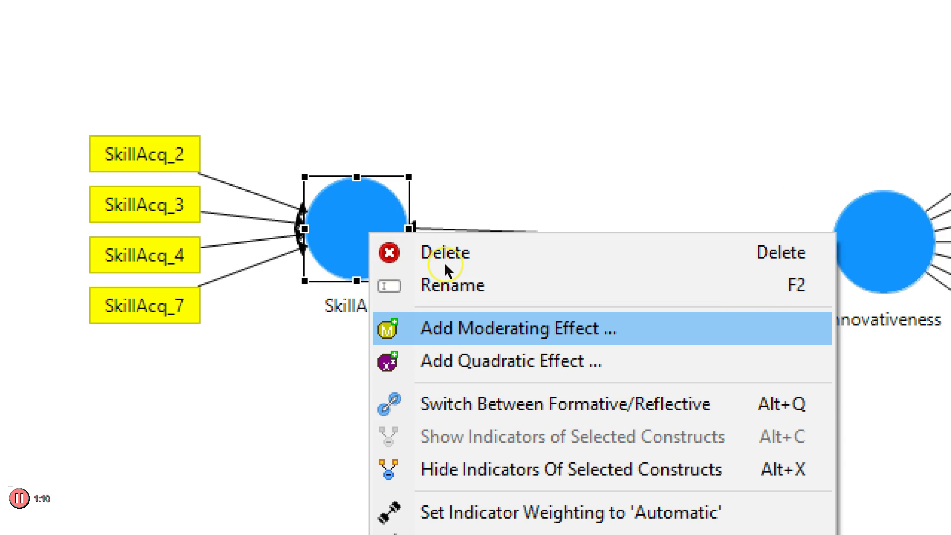
pyautogui.press('Return')
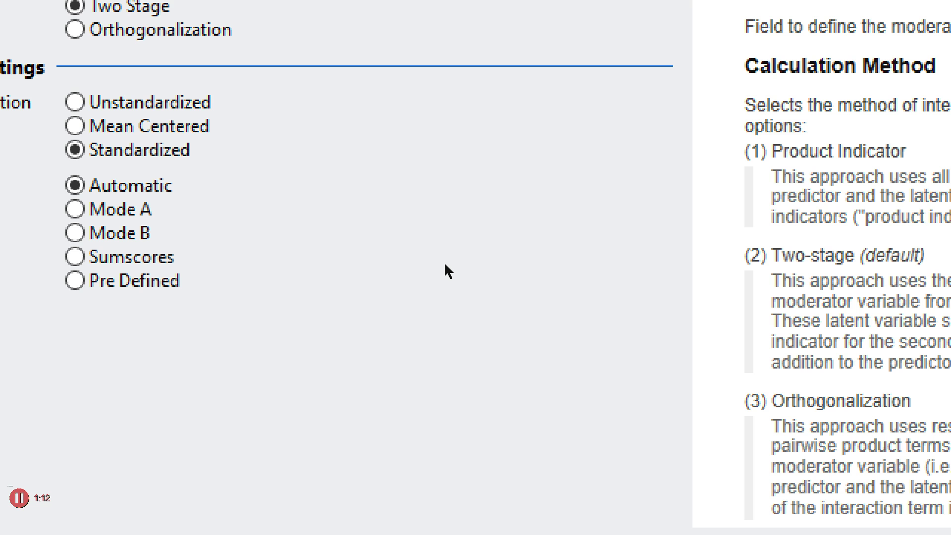
pyautogui.click(232, 99)
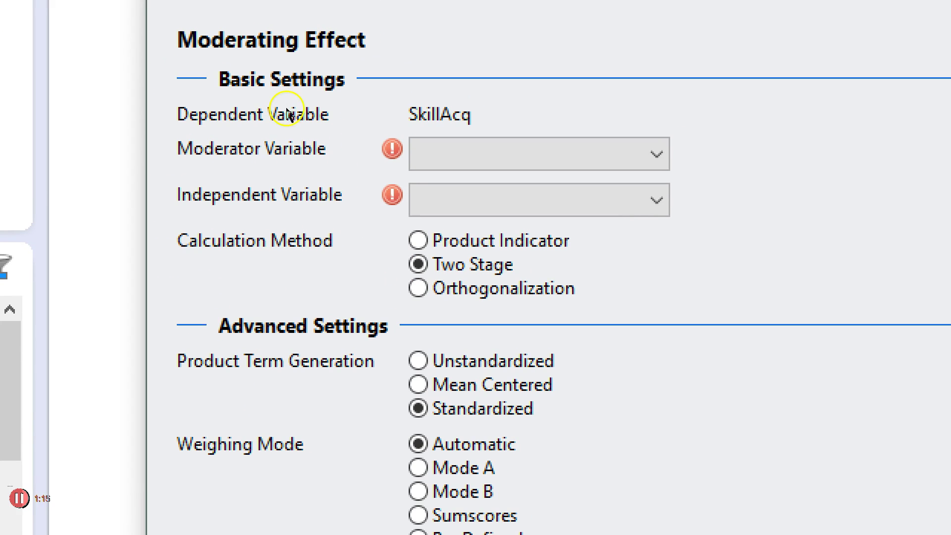
pyautogui.press('Tab')
pyautogui.hotkey('alt', 'Down')
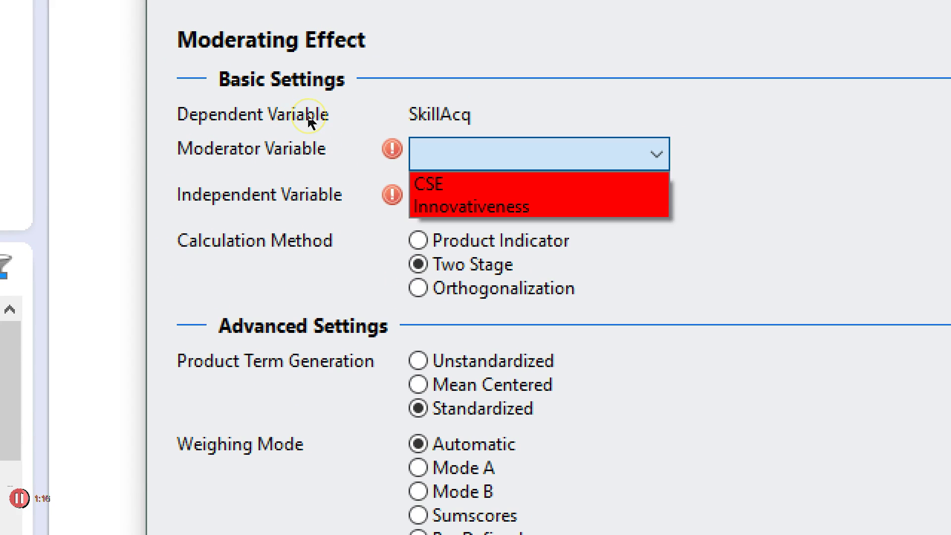
pyautogui.press('Tab')
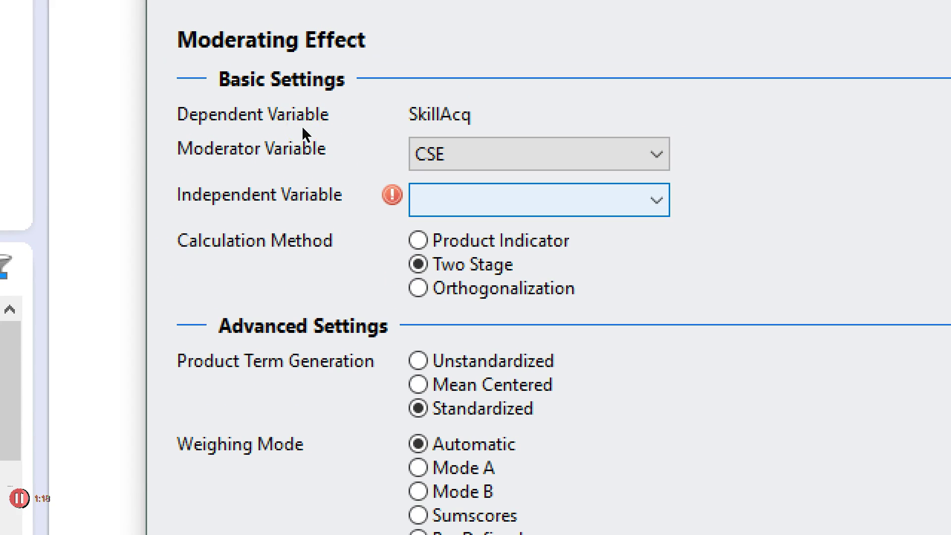
pyautogui.hotkey('alt', 'Down')
pyautogui.press('Down')
pyautogui.press('Down')
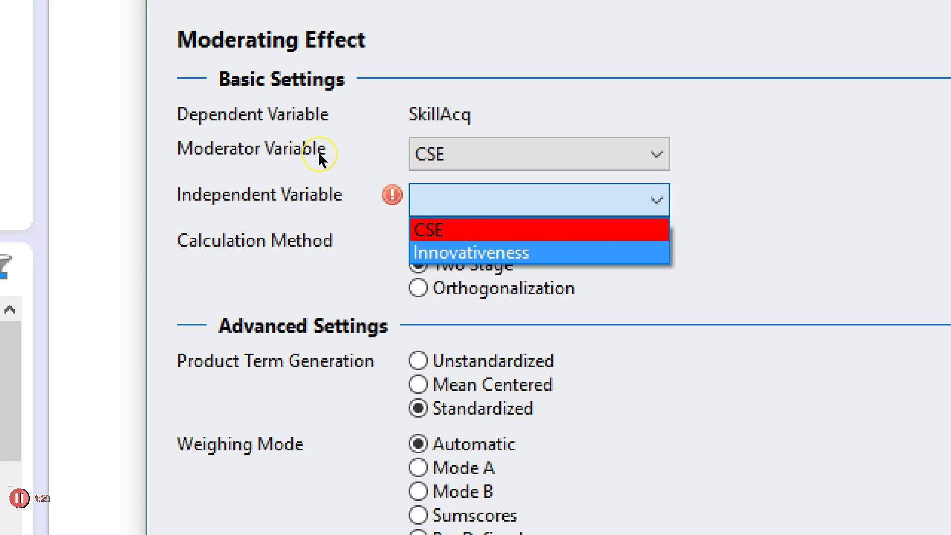
pyautogui.press('Return')
# - Choose the Product Indicator calculation method and review the Two-stage and Orthogonalization help text
pyautogui.click(337, 155)
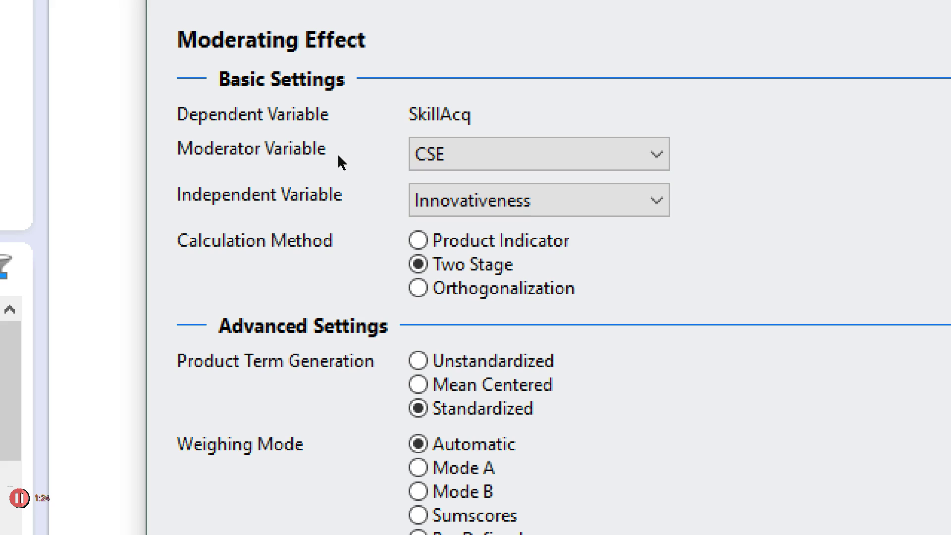
pyautogui.click(307, 149)
pyautogui.press('Up')
pyautogui.press('Tab')
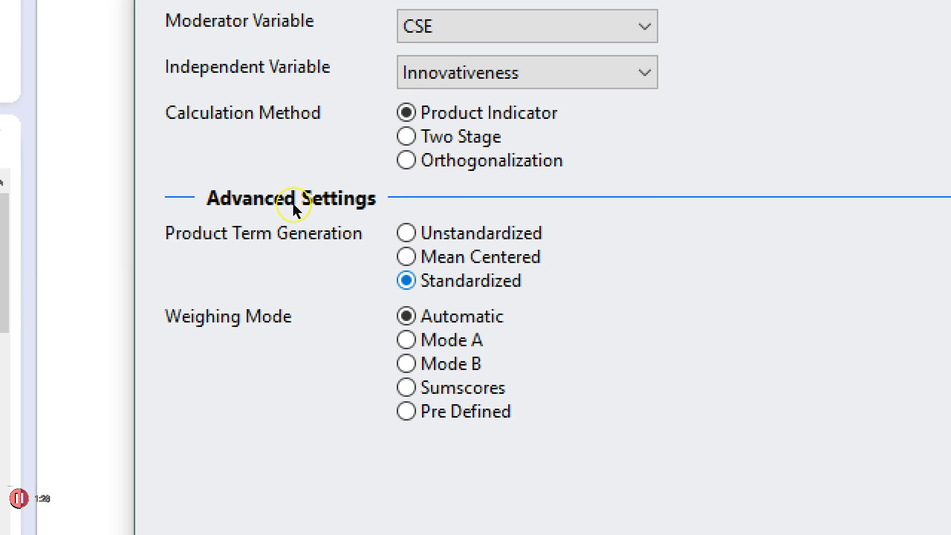
pyautogui.click(322, 221)
pyautogui.click(229, 231)
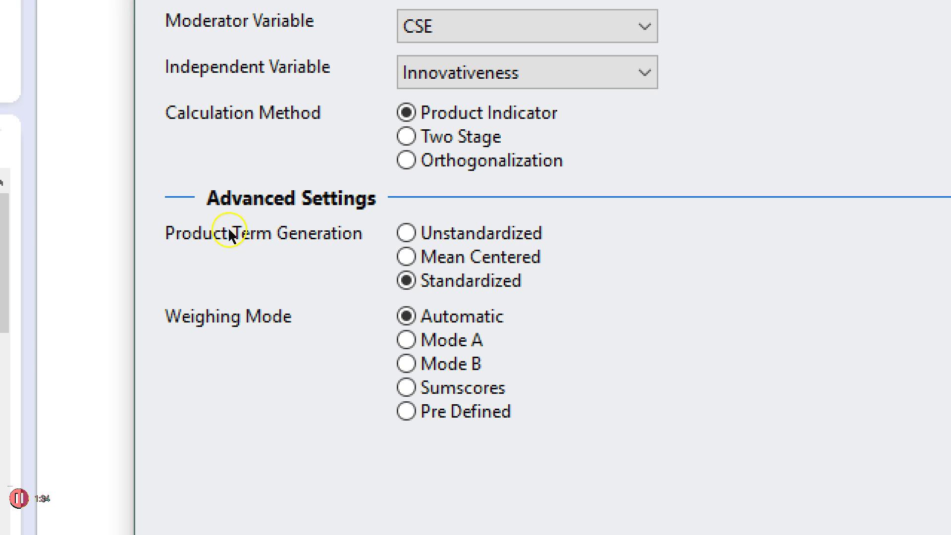
pyautogui.click(202, 217)
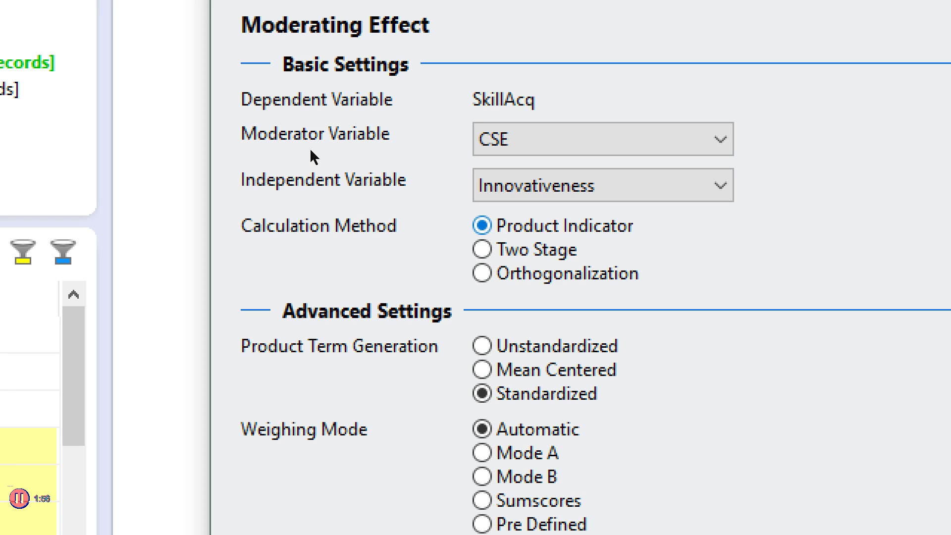
pyautogui.click(297, 121)
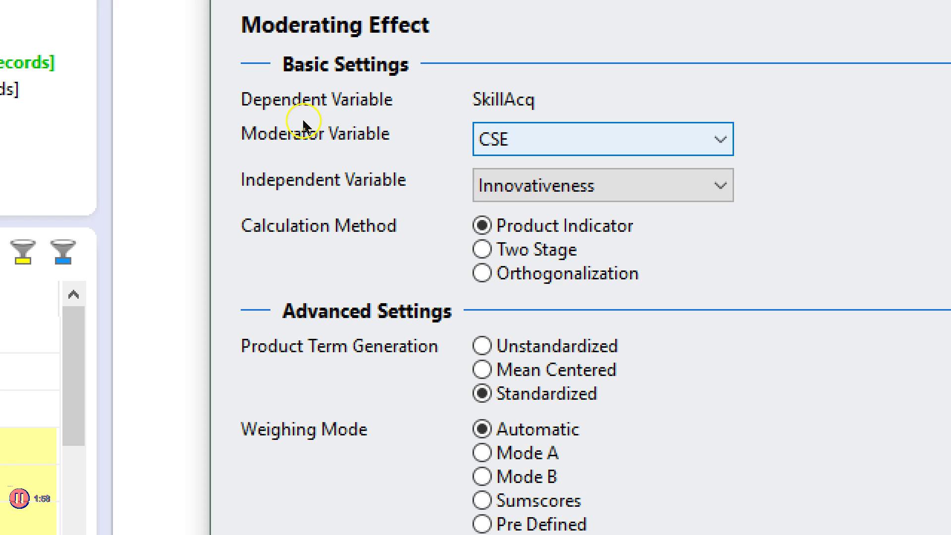
pyautogui.click(304, 139)
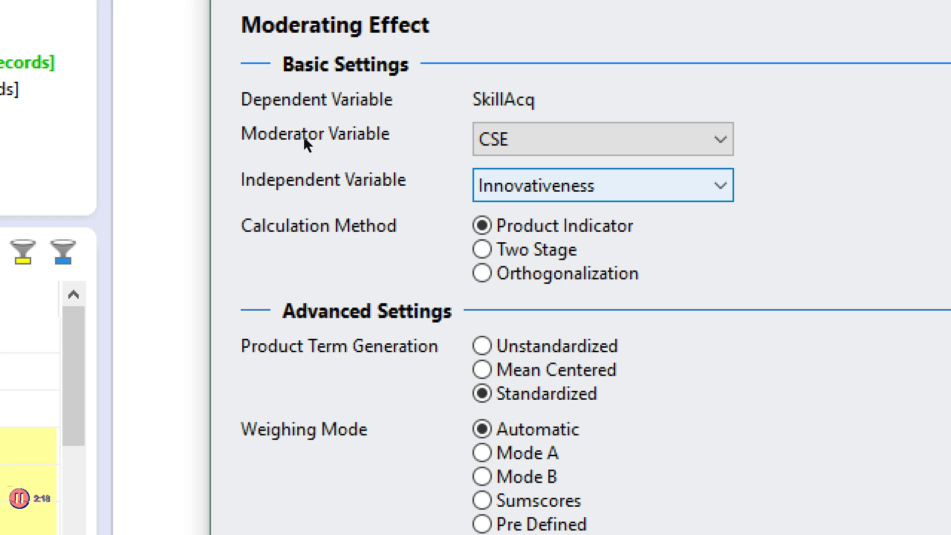
pyautogui.click(296, 156)
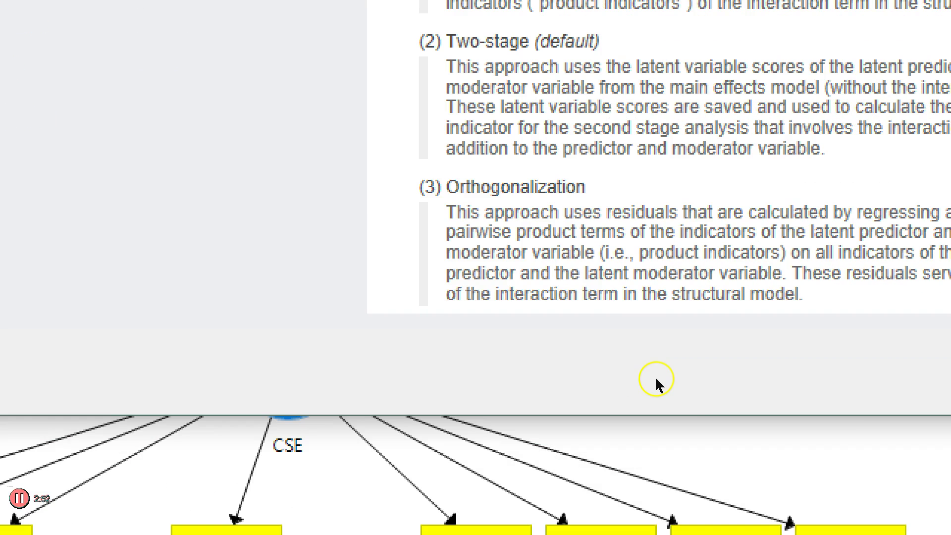
# - Confirm the moderating effect and show Moderating Effect 1's product indicators
pyautogui.press('Return')
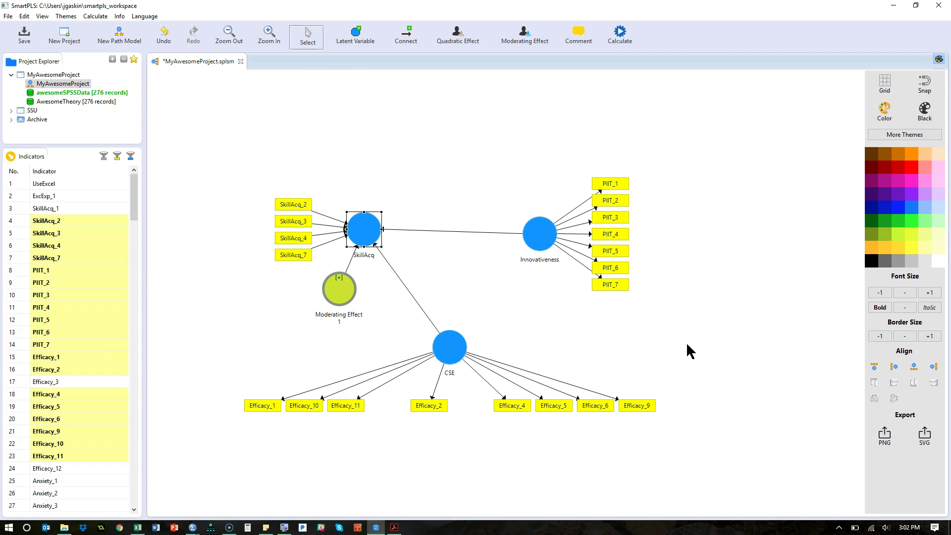
pyautogui.moveTo(344, 297)
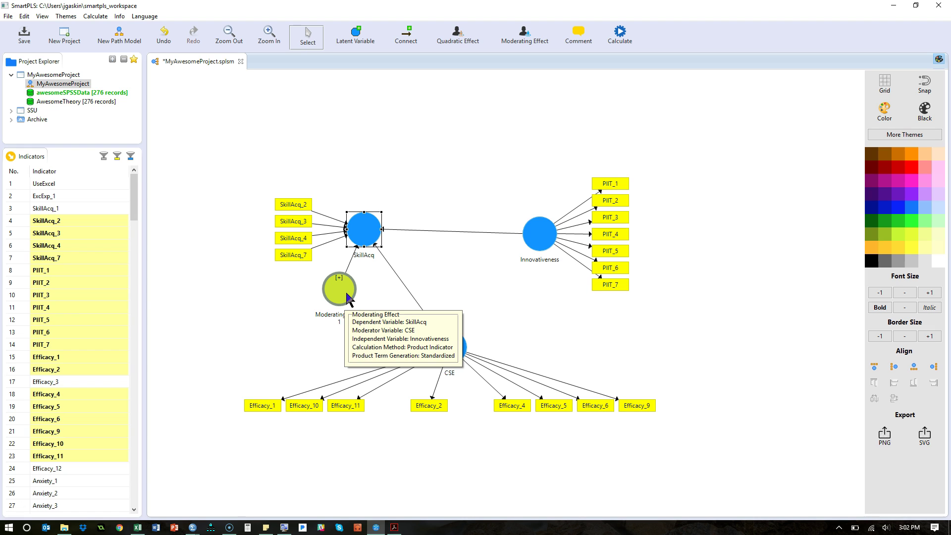
pyautogui.rightClick(349, 298)
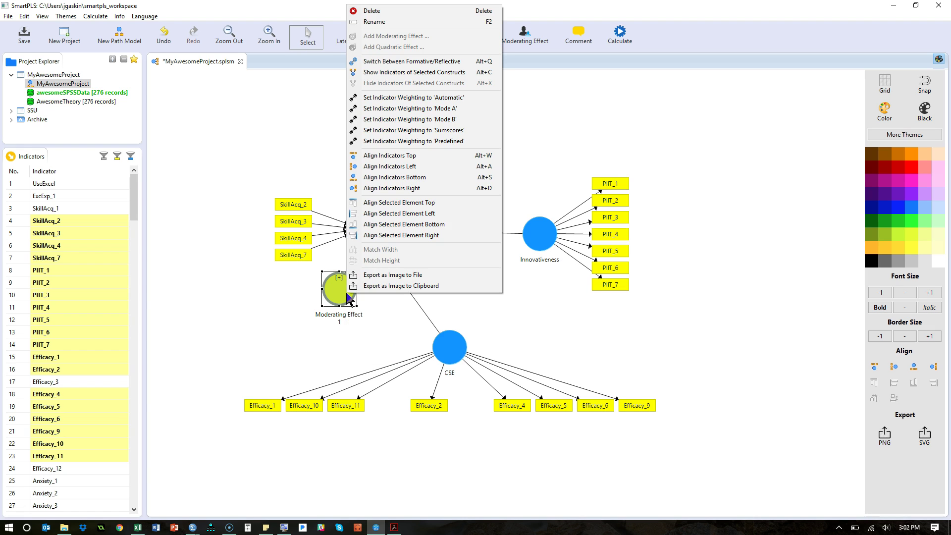
pyautogui.click(414, 75)
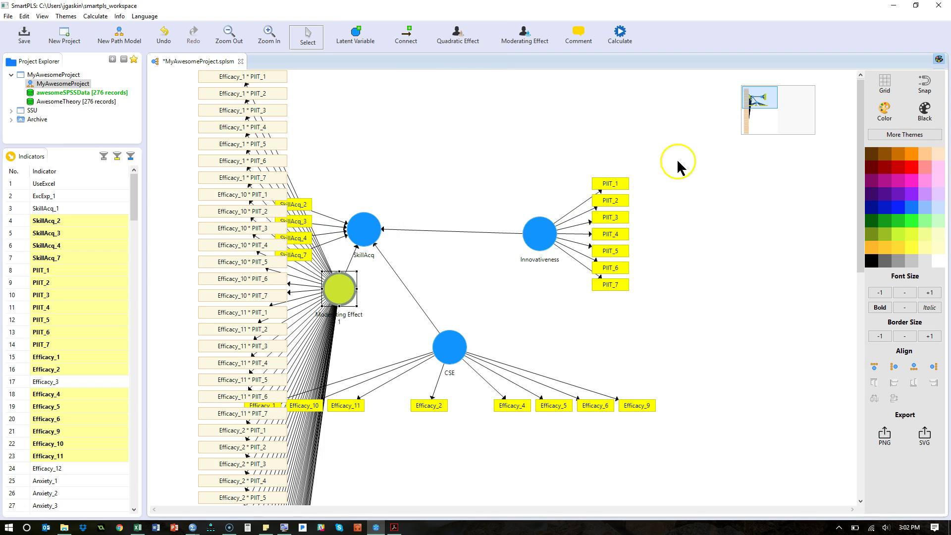
# - Hide Moderating Effect 1's Efficacy × PIIT product indicators again
pyautogui.moveTo(748, 100)
pyautogui.mouseDown()
pyautogui.moveTo(752, 136)
pyautogui.moveTo(749, 87)
pyautogui.mouseUp()
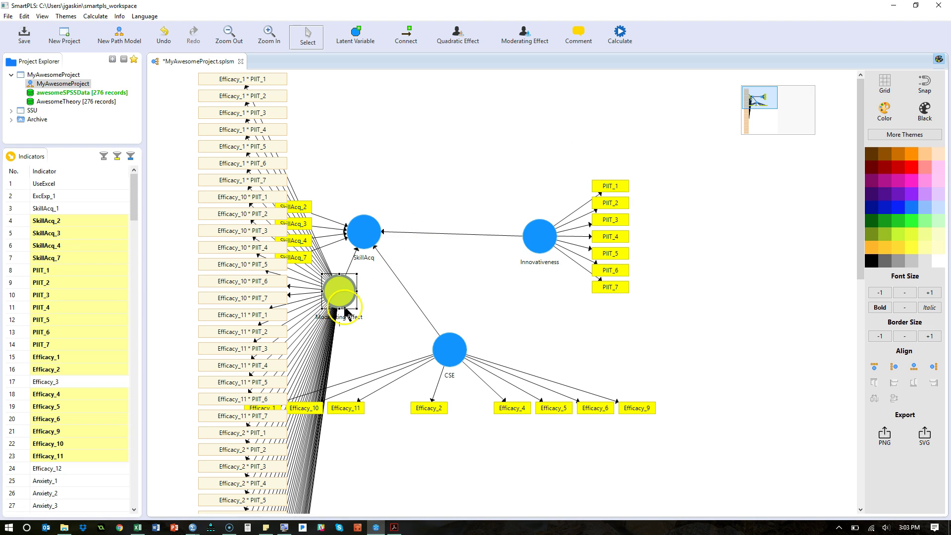
pyautogui.moveTo(345, 311)
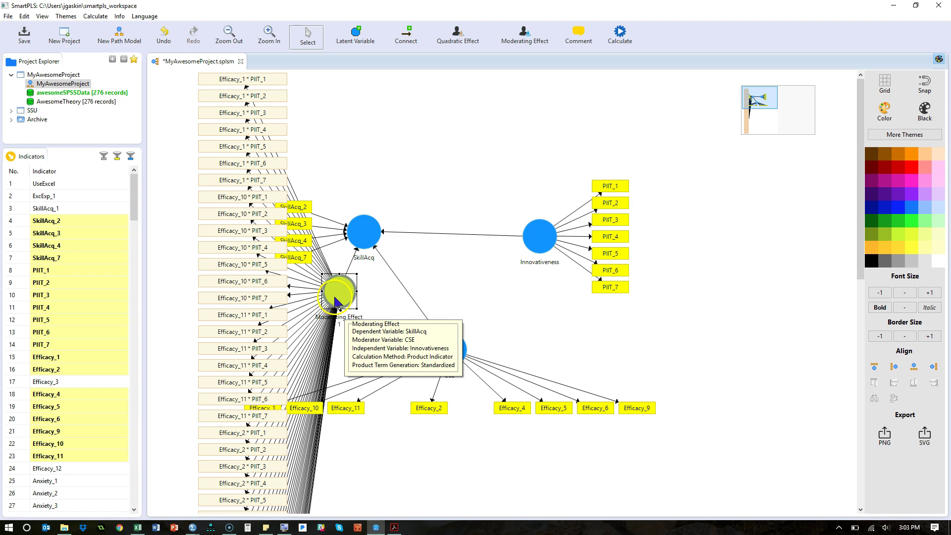
pyautogui.rightClick(335, 299)
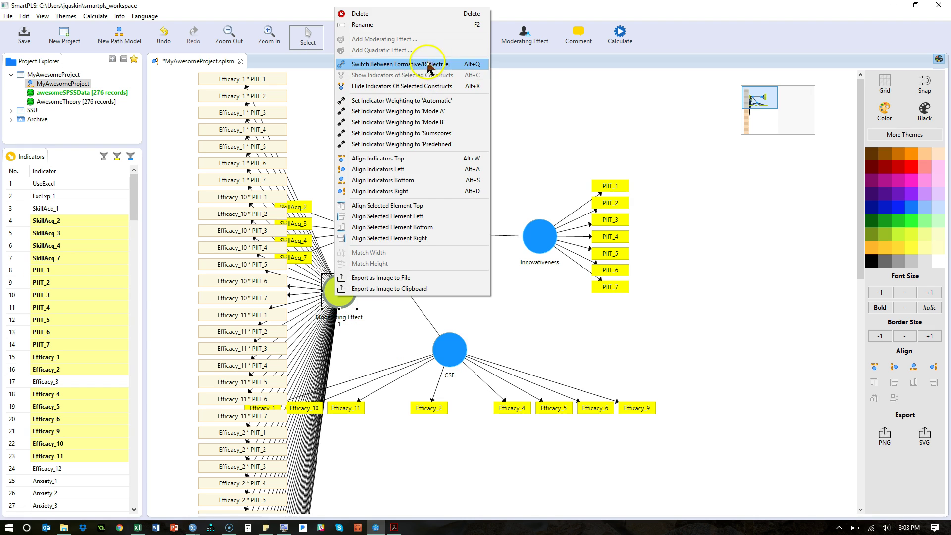
pyautogui.click(401, 87)
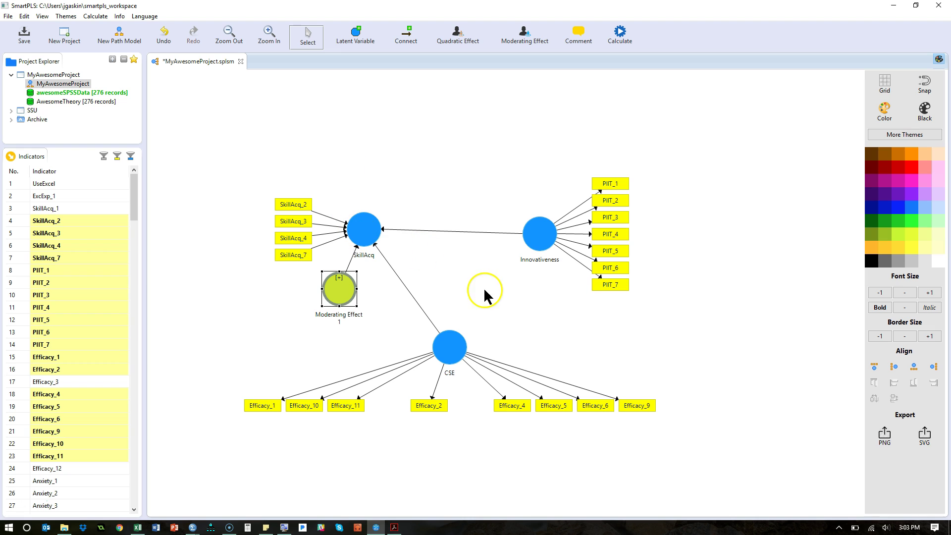
# - Run consistent PLS bootstrapping with 1000 samples, then drag Moderating Effect 1 down-left
pyautogui.click(620, 35)
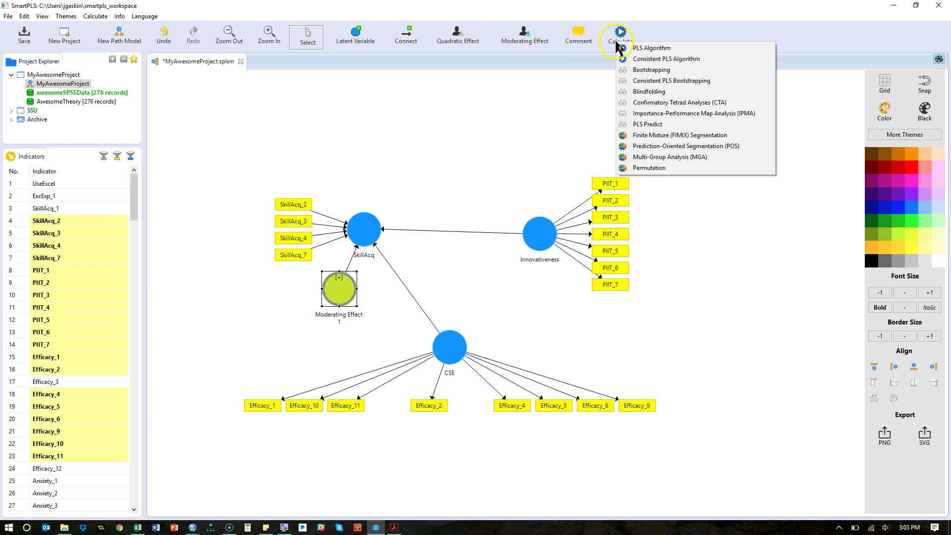
pyautogui.click(690, 81)
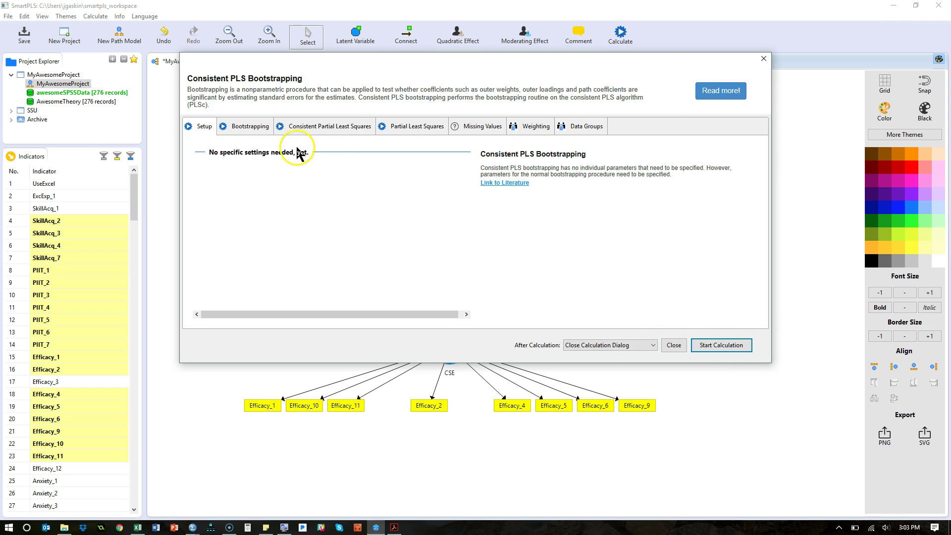
pyautogui.click(412, 125)
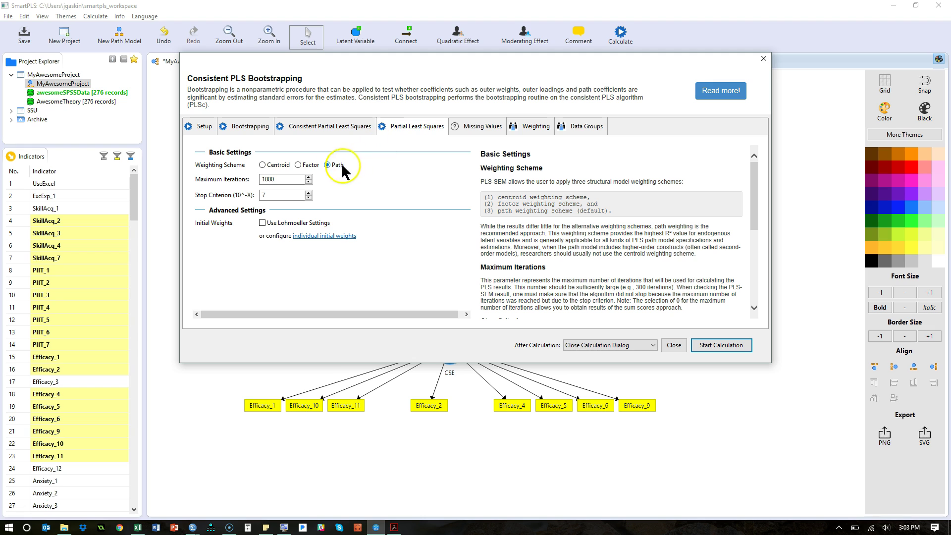
pyautogui.click(253, 127)
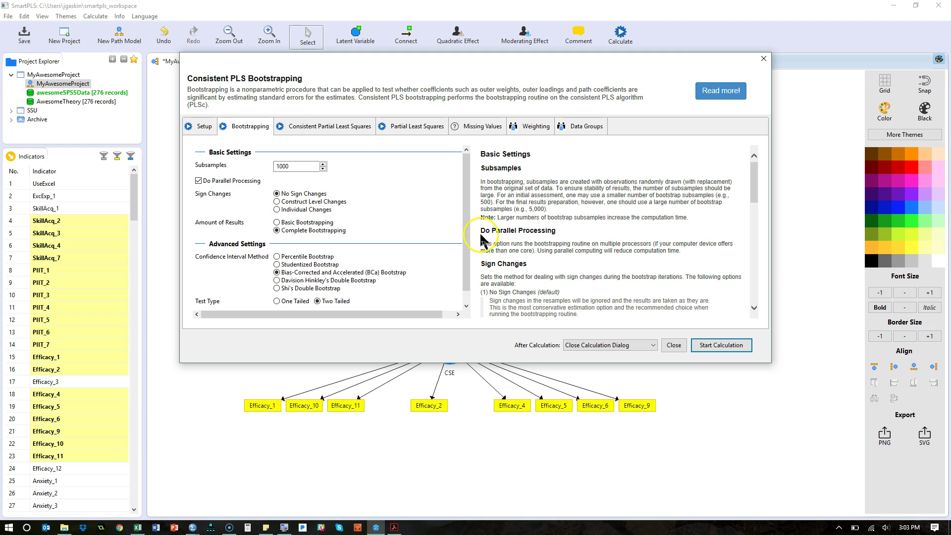
pyautogui.click(721, 345)
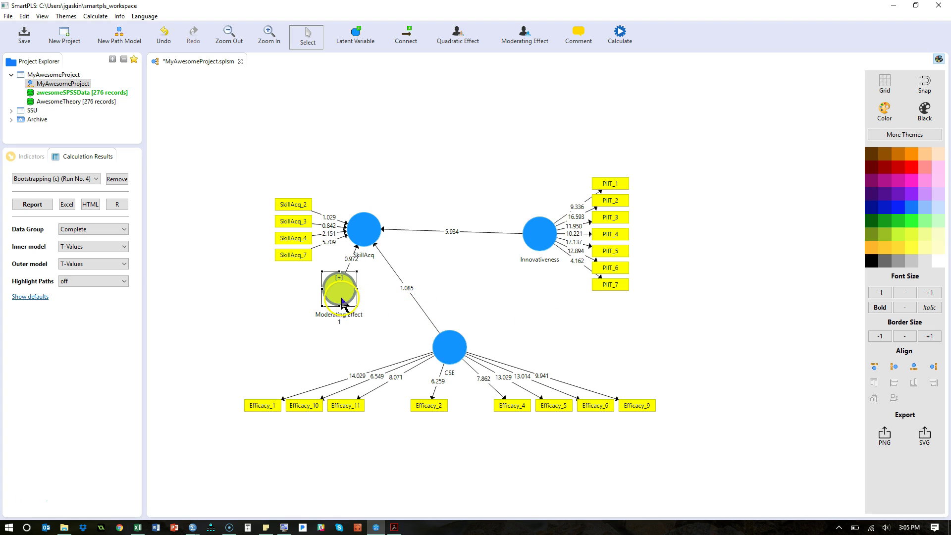
pyautogui.moveTo(348, 296); pyautogui.dragTo(314, 324)
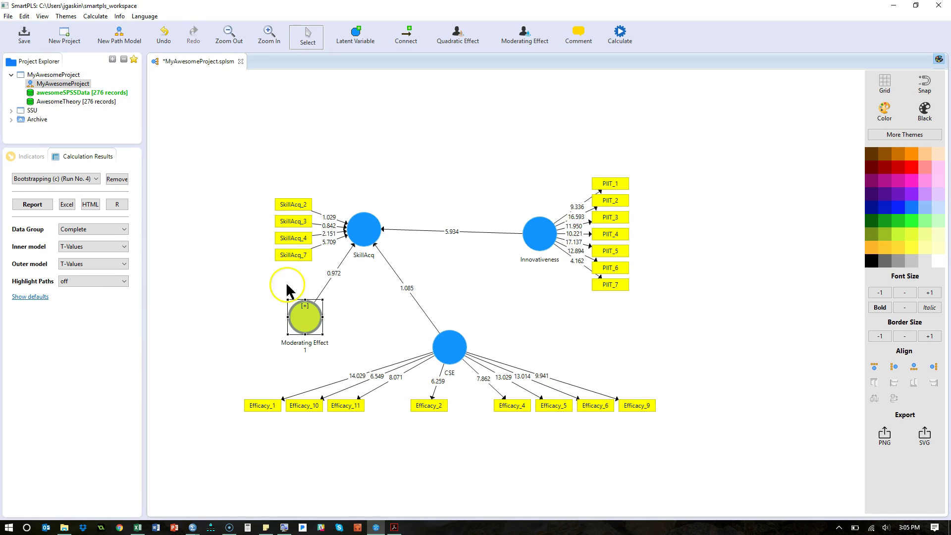
# - Open the bootstrapping Path Coefficients report showing p-values 0.331, 0.000 and 0.278
pyautogui.click(36, 206)
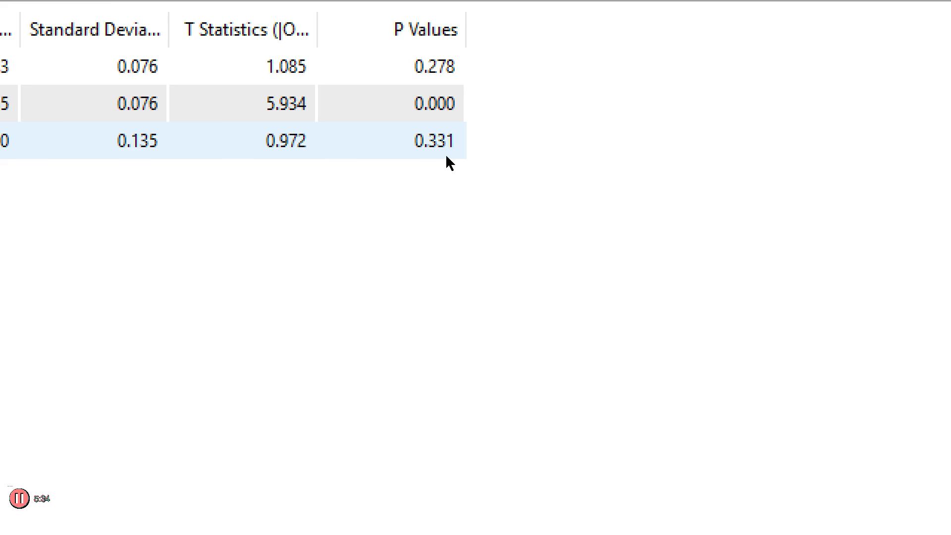
pyautogui.click(416, 160)
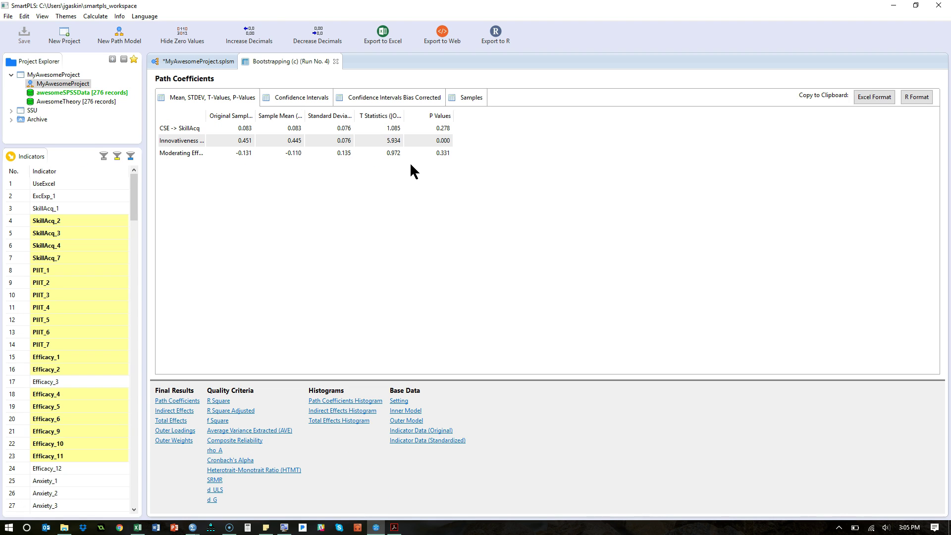
pyautogui.click(446, 154)
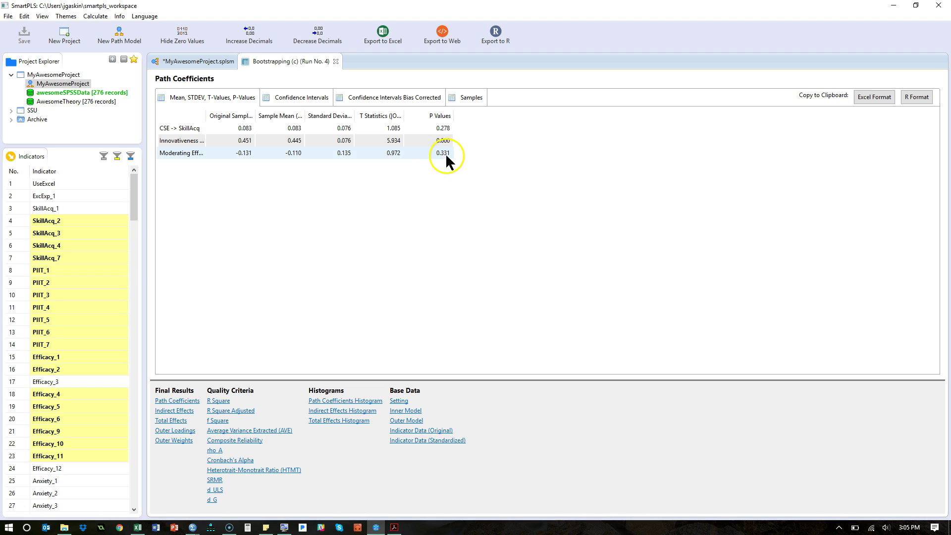